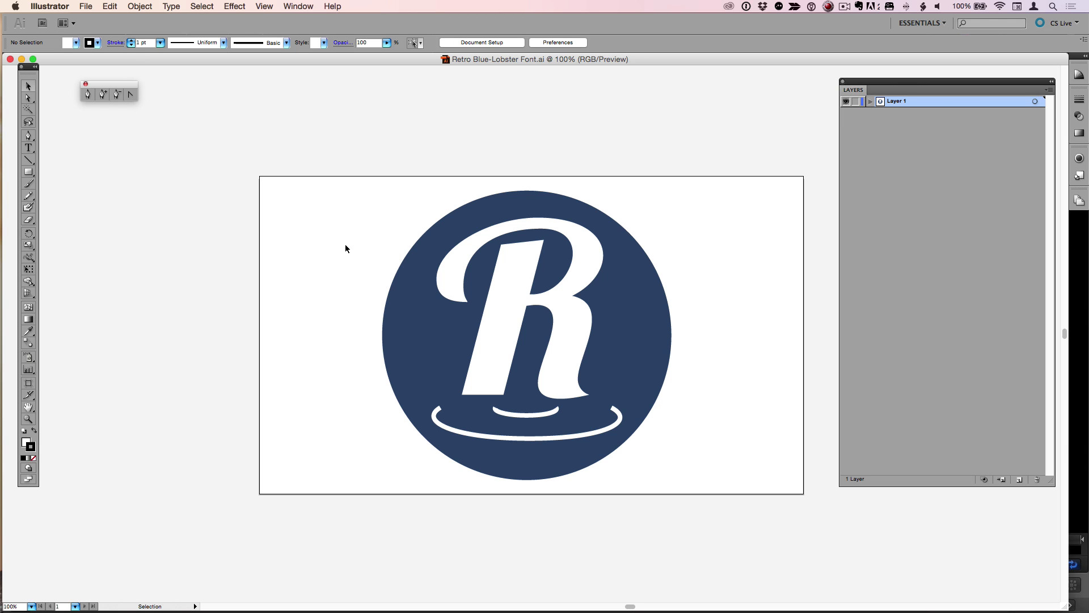
# Marquee-select the entire R-in-circle logo artwork with the Direct Selection tool
pyautogui.click(29, 100)
pyautogui.moveTo(324, 224); pyautogui.dragTo(741, 455)
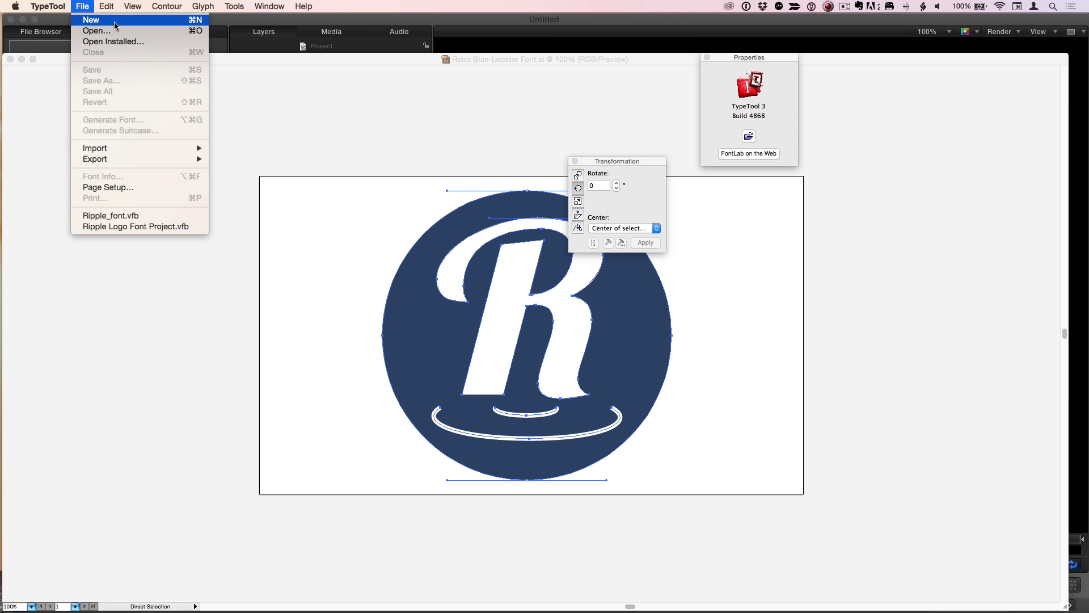
# Create a new untitled font in TypeTool with File > New
pyautogui.click(115, 26)
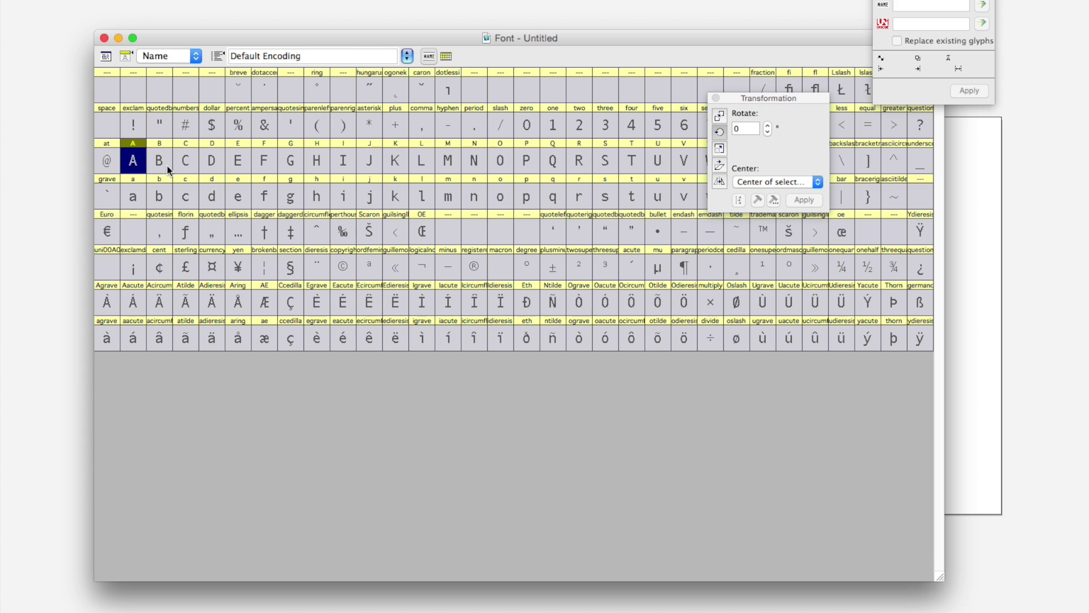
# Select the lowercase a cell (Unicode 0061) in the glyph table
pyautogui.click(135, 203)
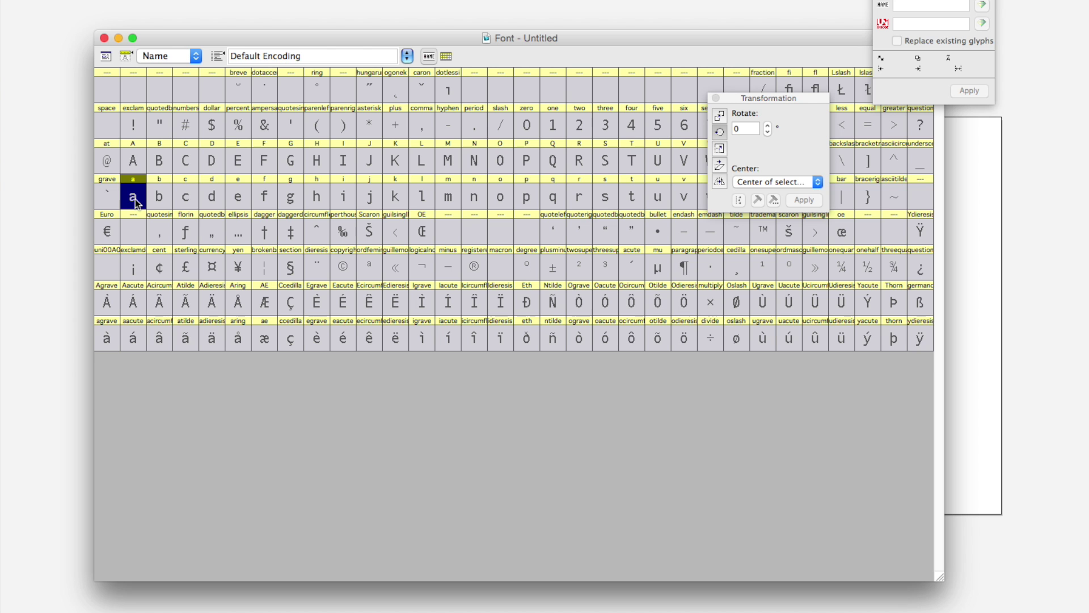
pyautogui.click(132, 204)
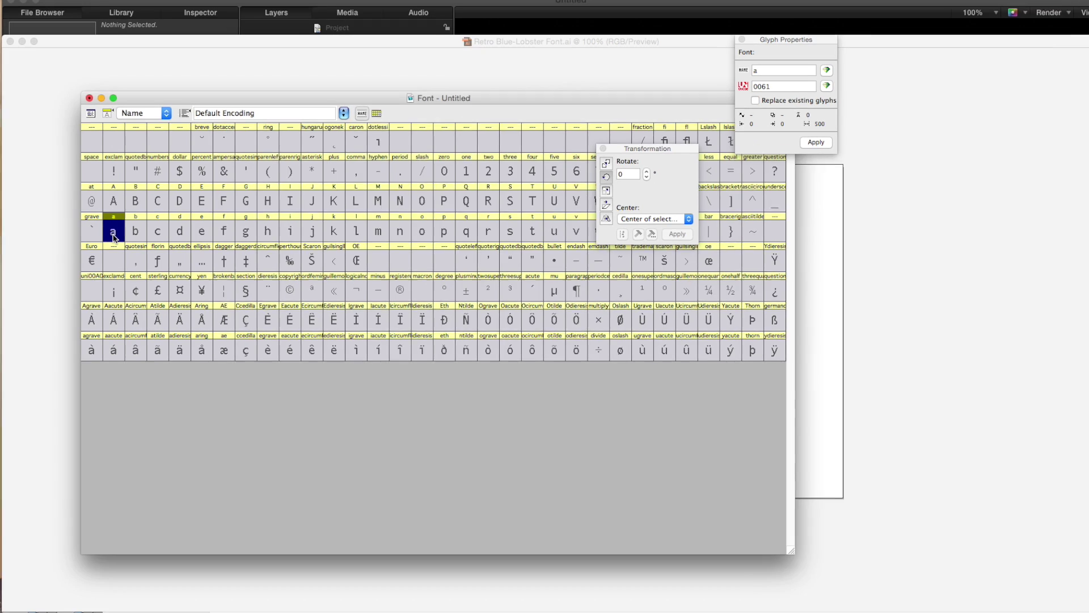
# Open glyph a, move the Transformation and Glyph Properties palettes aside, and paste the logo
pyautogui.doubleClick(127, 202)
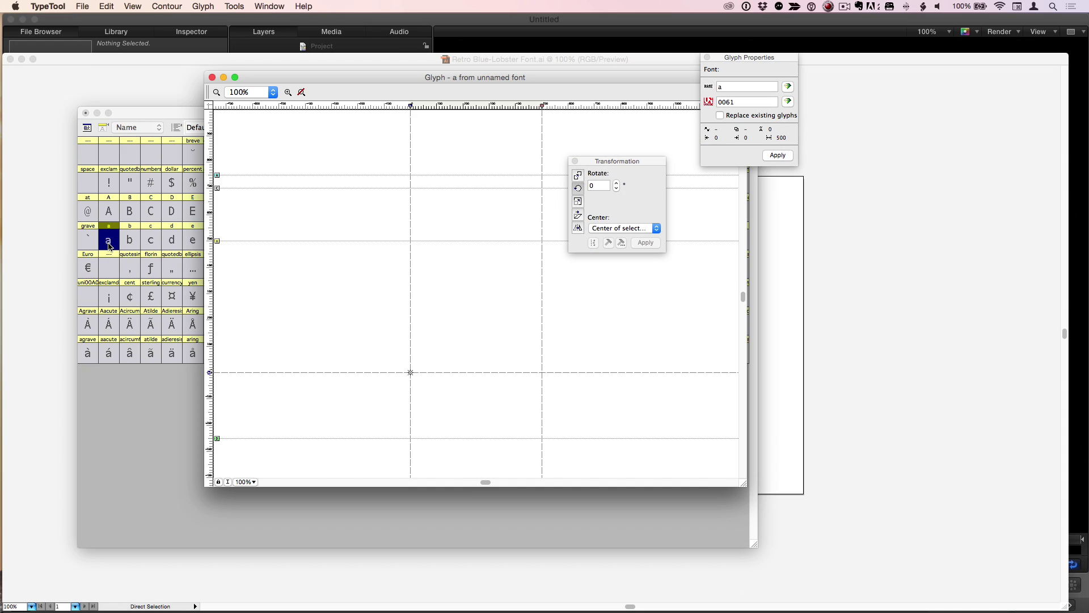
pyautogui.moveTo(630, 158); pyautogui.dragTo(853, 277)
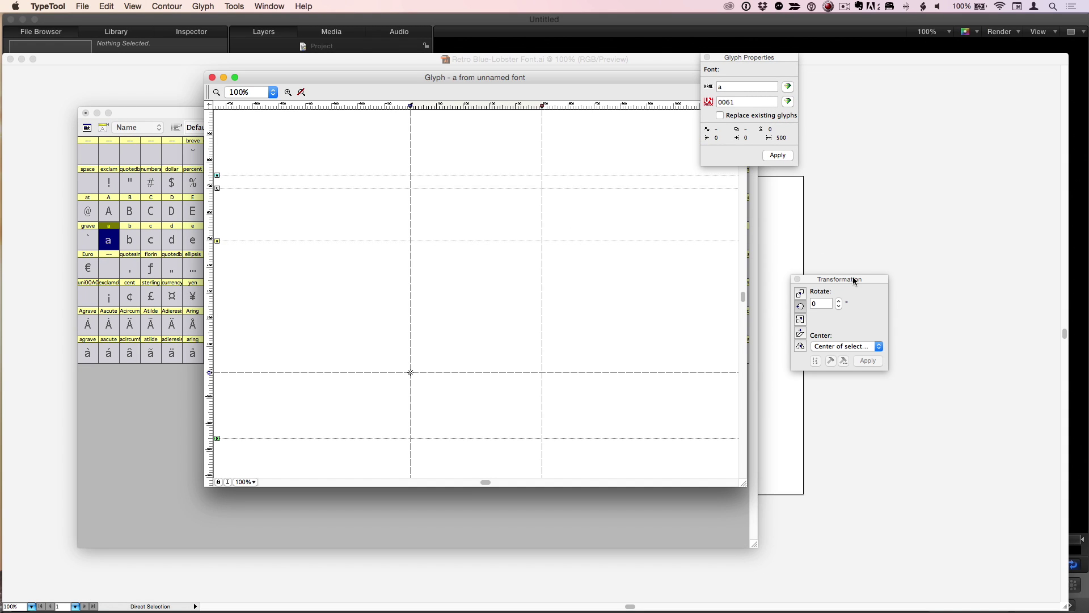
pyautogui.moveTo(764, 63); pyautogui.dragTo(879, 108)
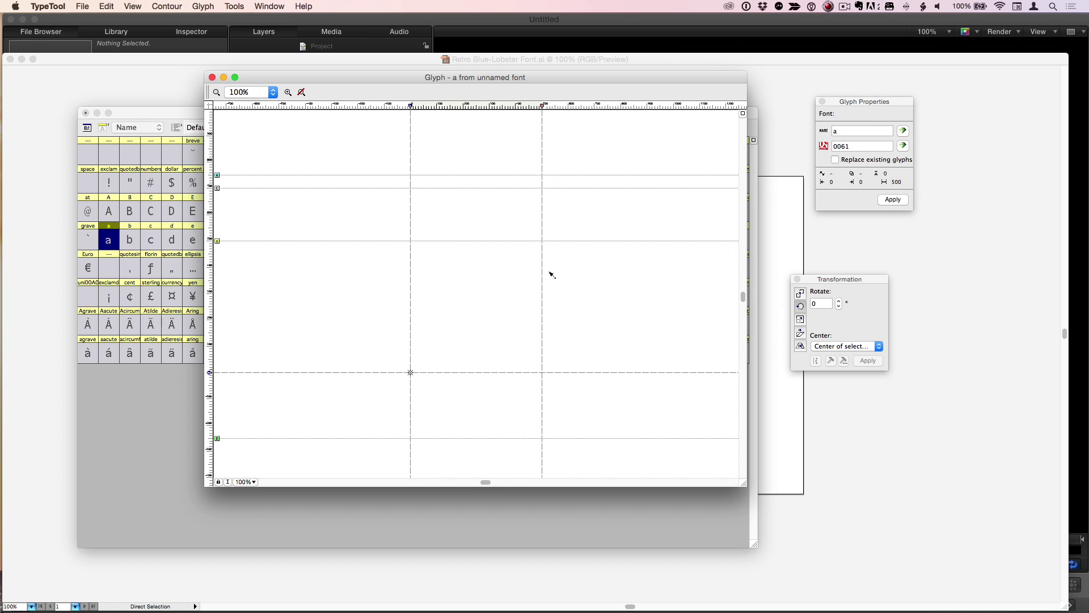
pyautogui.press('super+v')
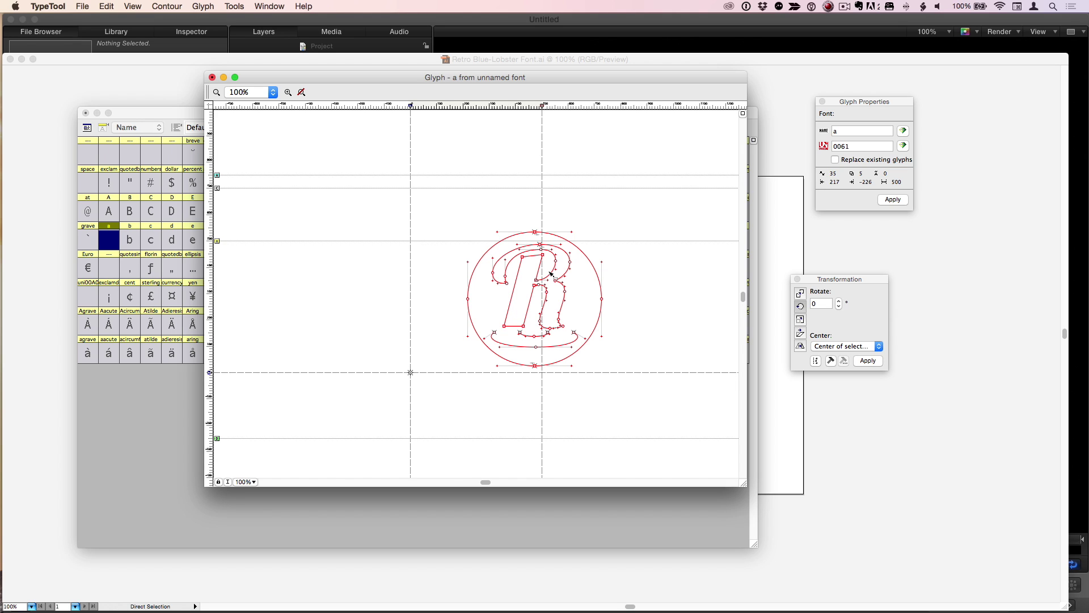
# Scale the logo outline uniformly to 200%, then shift it left and up
pyautogui.moveTo(860, 275); pyautogui.dragTo(763, 197)
pyautogui.click(703, 240)
pyautogui.click(722, 225)
pyautogui.write('200')
pyautogui.click(718, 239)
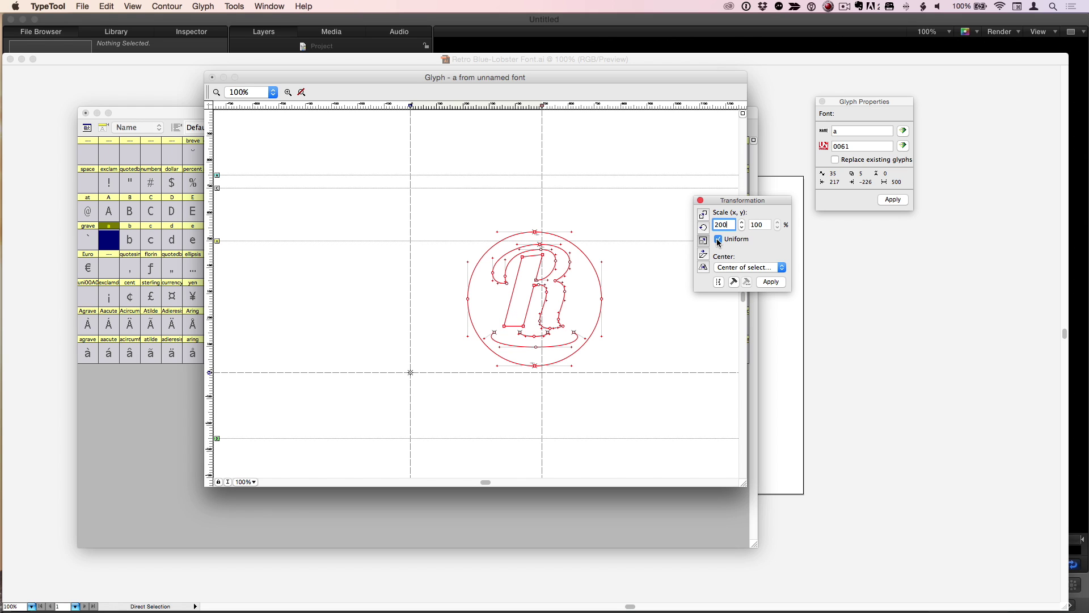
pyautogui.click(778, 282)
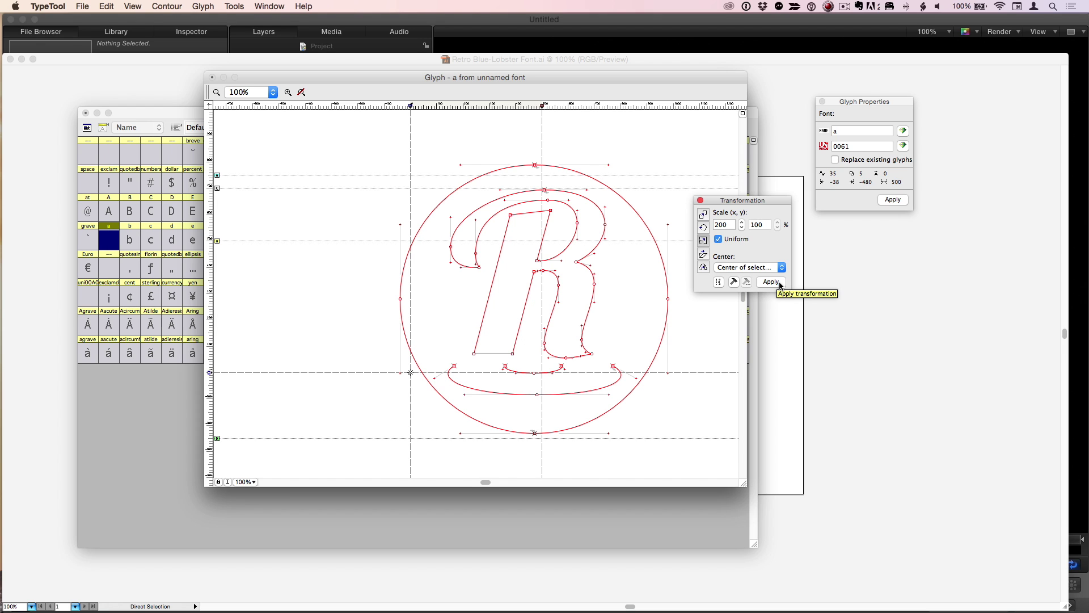
pyautogui.moveTo(454, 193); pyautogui.dragTo(392, 188)
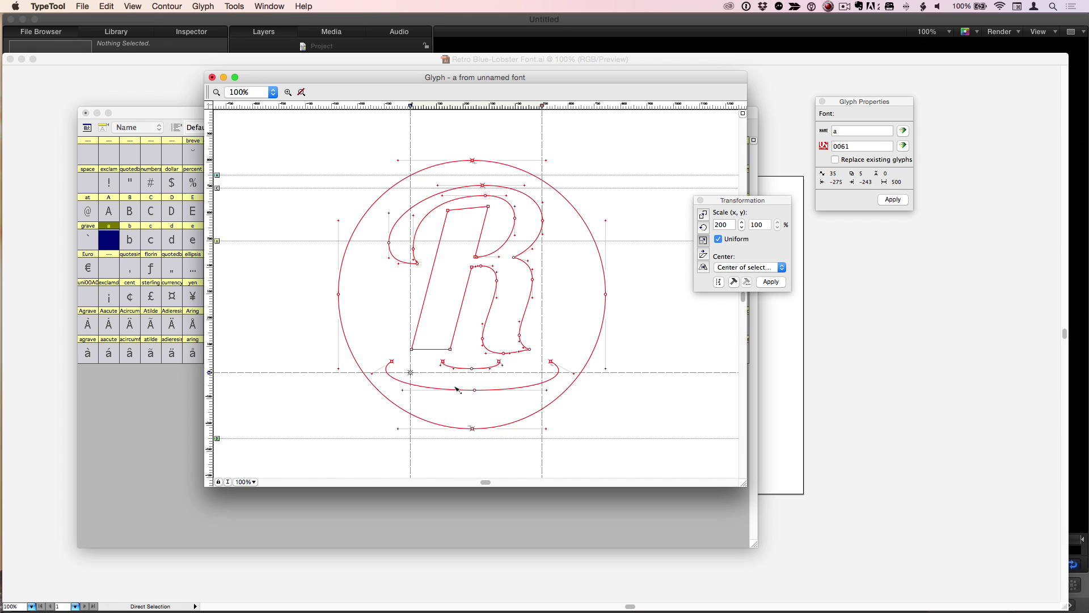
# Deselect the logo and marquee-select the open lower swash contour beneath the R
pyautogui.click(461, 414)
pyautogui.moveTo(431, 407); pyautogui.dragTo(472, 367)
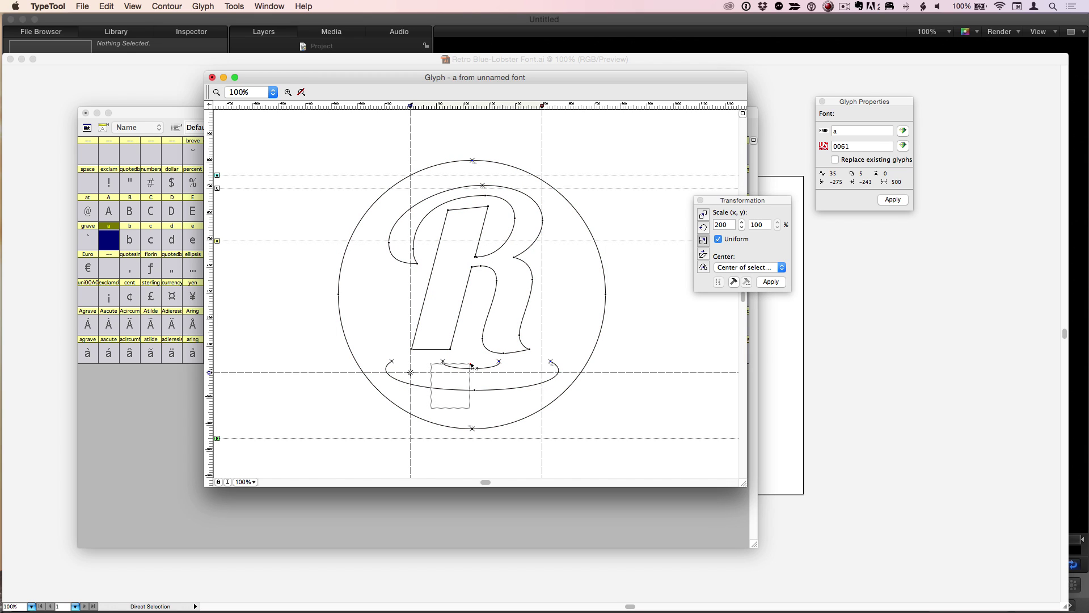
pyautogui.moveTo(372, 345); pyautogui.dragTo(573, 395)
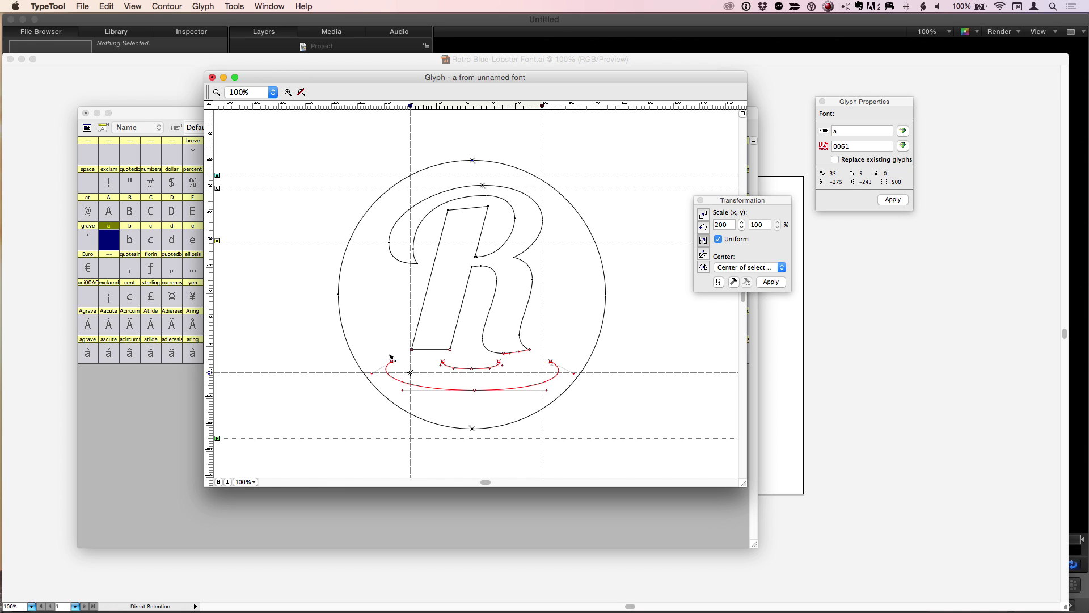
pyautogui.moveTo(379, 353)
pyautogui.mouseDown()
pyautogui.moveTo(566, 402)
pyautogui.moveTo(484, 365)
pyautogui.moveTo(372, 359)
pyautogui.mouseUp()
pyautogui.click(170, 6)
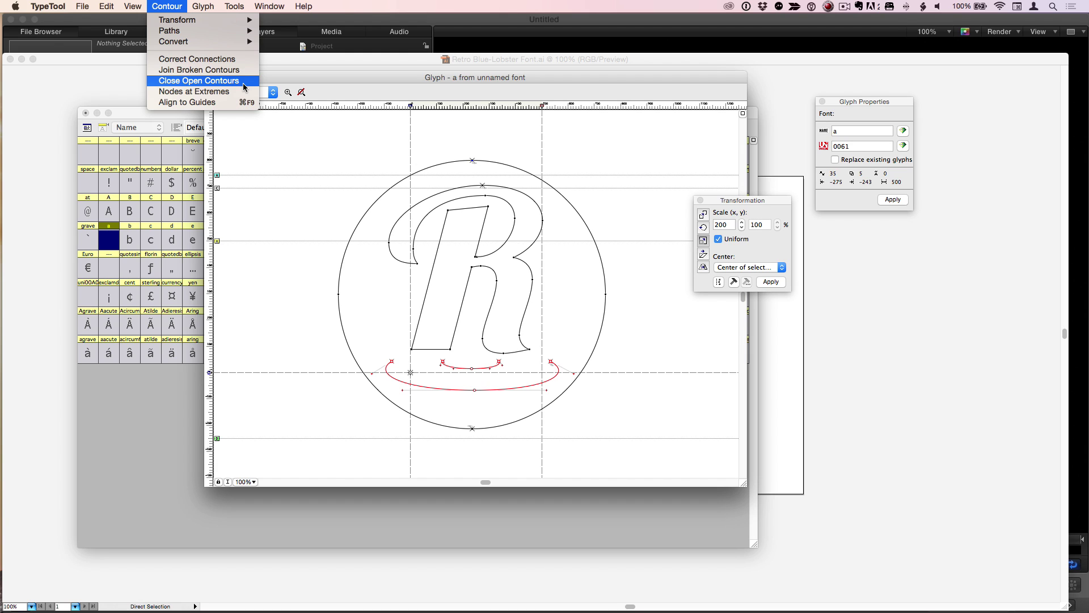
# Close the open swash contour and delete the small inner curve under the R
pyautogui.click(243, 84)
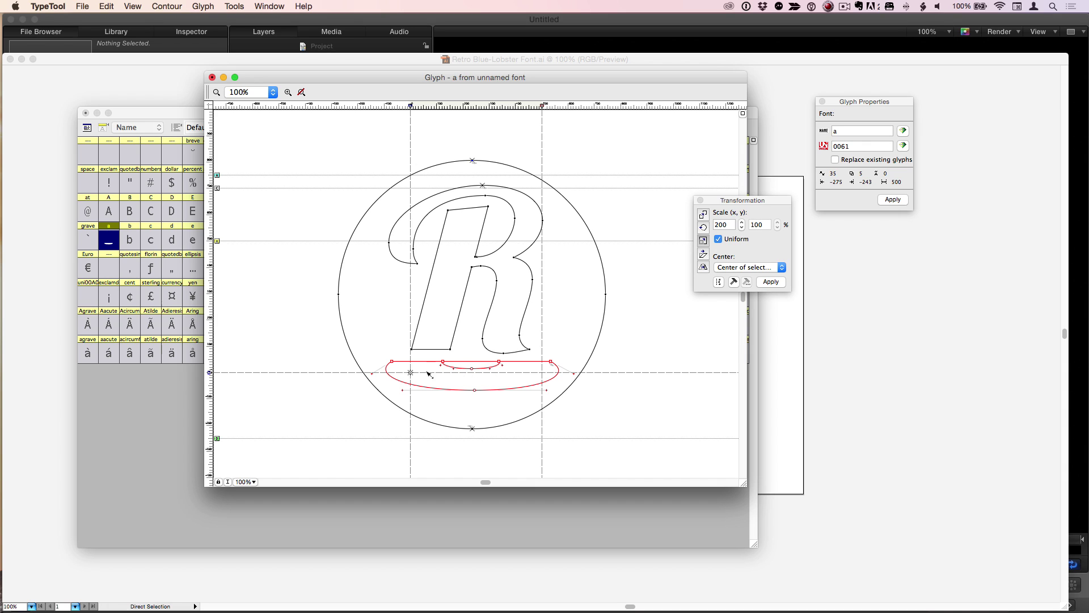
pyautogui.click(491, 381)
pyautogui.click(466, 370)
pyautogui.press('Delete')
pyautogui.click(83, 6)
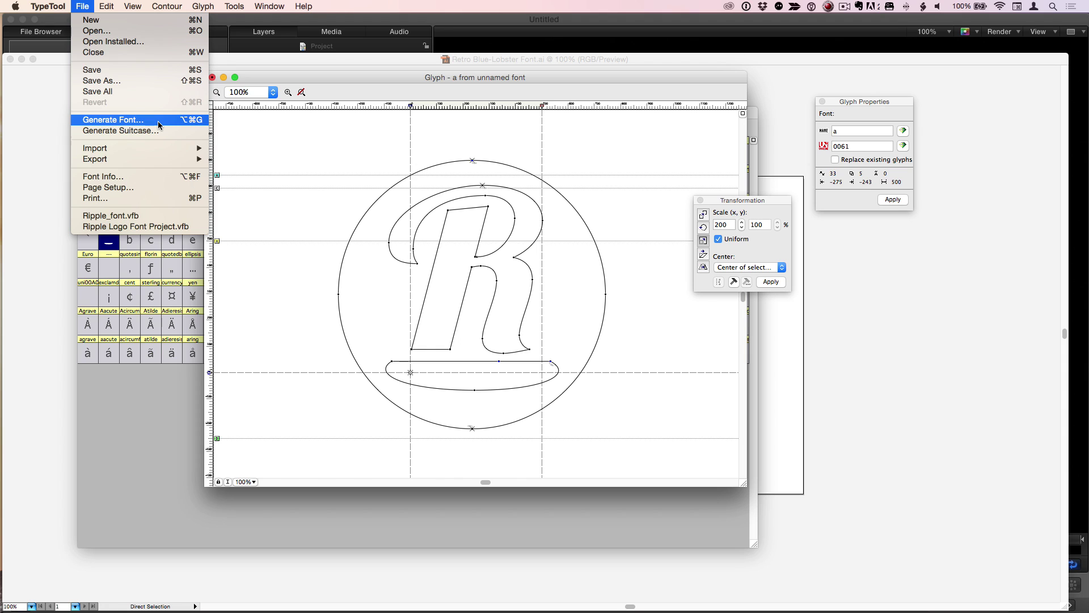
pyautogui.click(80, 3)
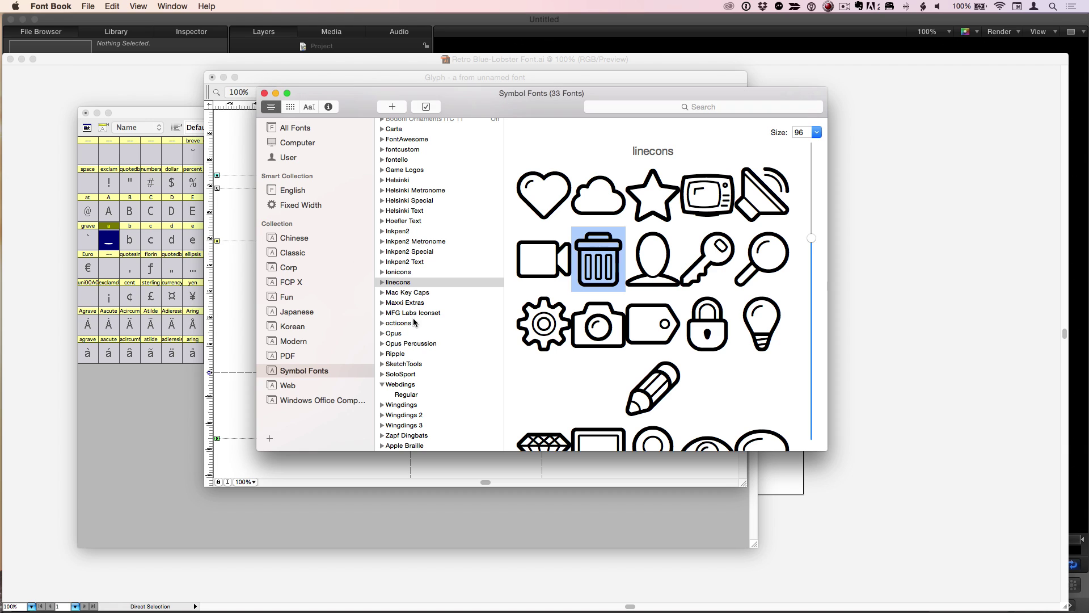
# Preview the Ripple font's glyphs in Font Book, then switch to Motion
pyautogui.scroll(-5, 423, 325)
pyautogui.scroll(5, 425, 325)
pyautogui.click(395, 354)
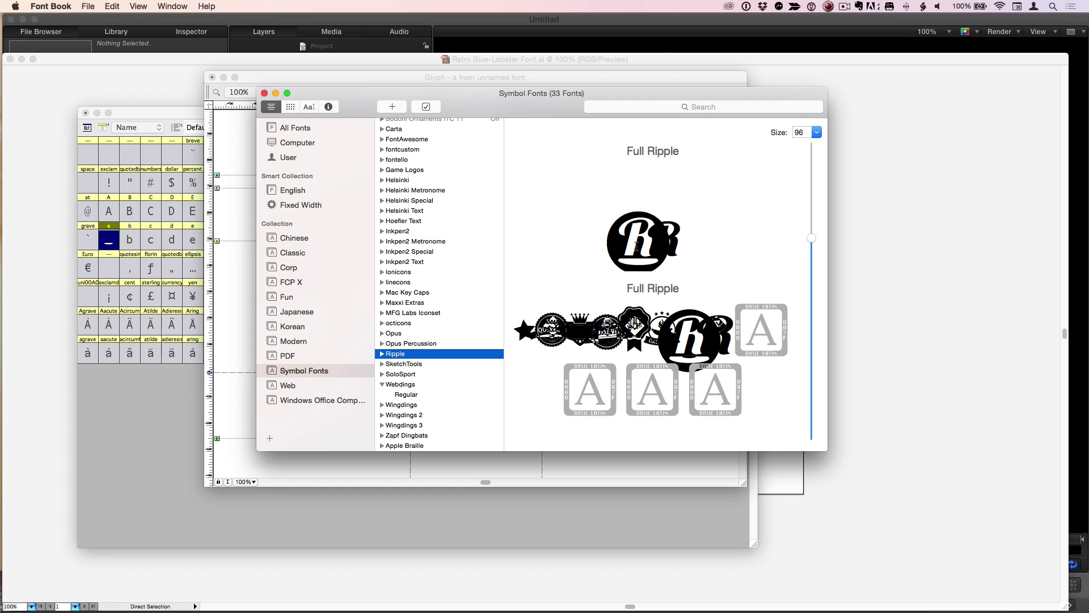
pyautogui.press('super+Tab')
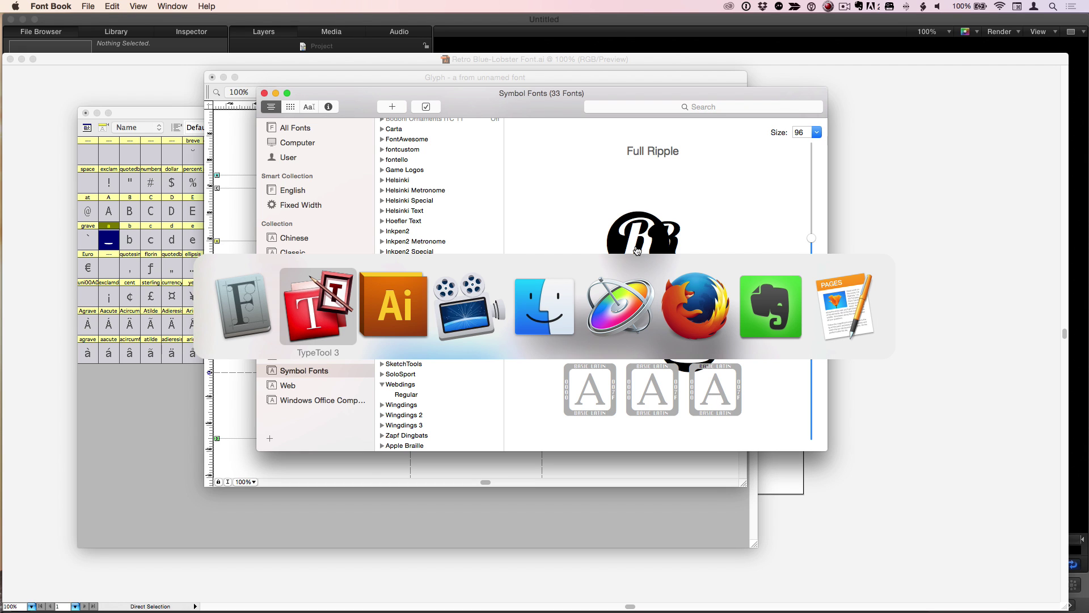
pyautogui.press('super+Tab')
pyautogui.press('super+Tab')
pyautogui.press('super+Tab')
pyautogui.press('super+Tab')
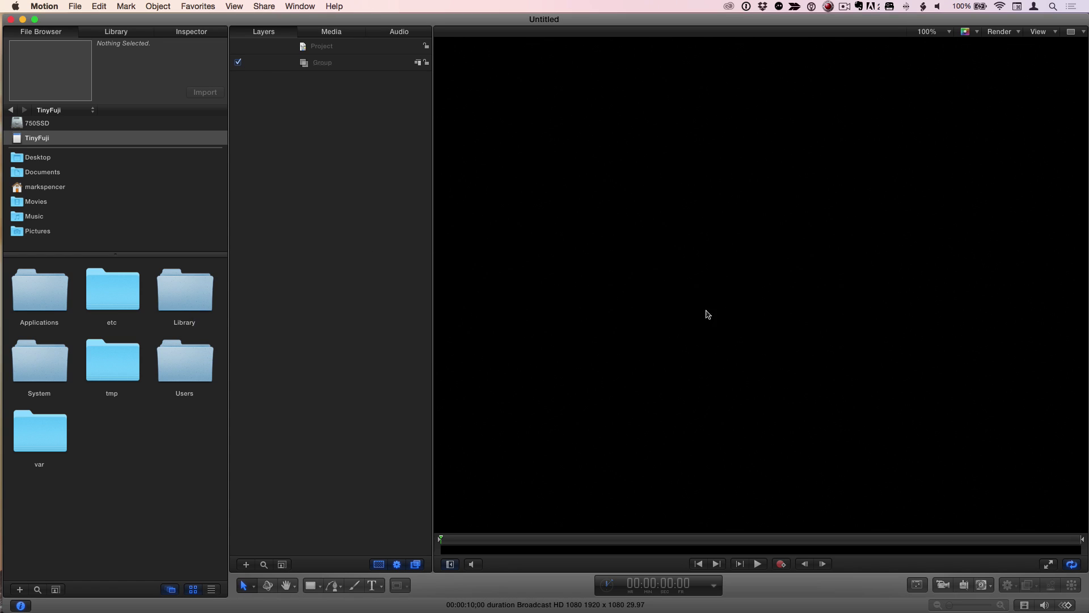
# Fit the canvas and add a centred text layer reading 'a'
pyautogui.hotkey('shift', 'z')
pyautogui.press('t')
pyautogui.click(649, 245)
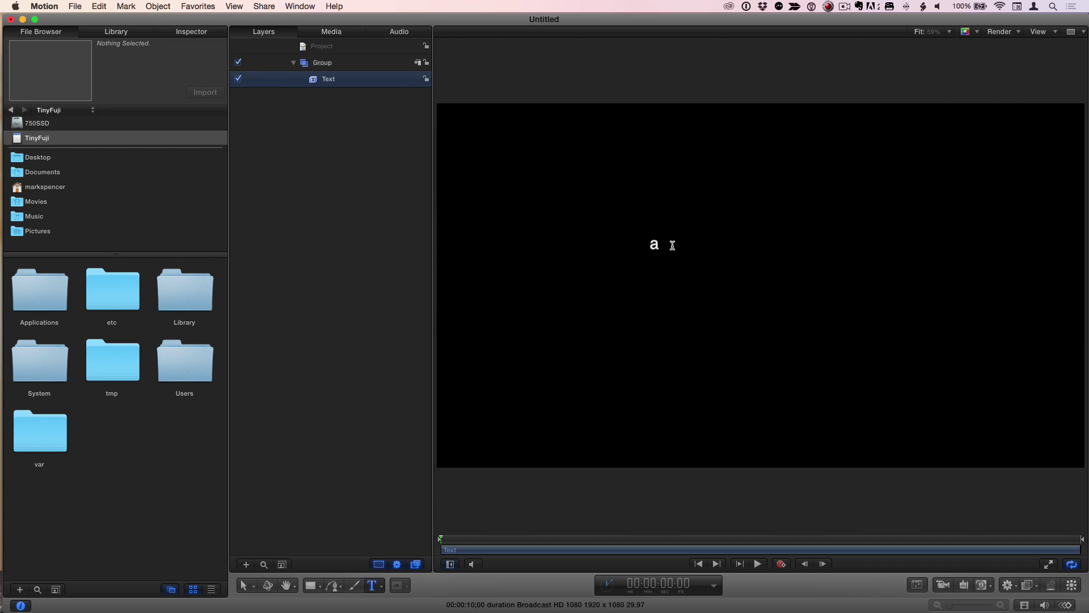
pyautogui.press('Escape')
# In the Text Format inspector, set the size to 572 and the font to Ripple
pyautogui.click(206, 31)
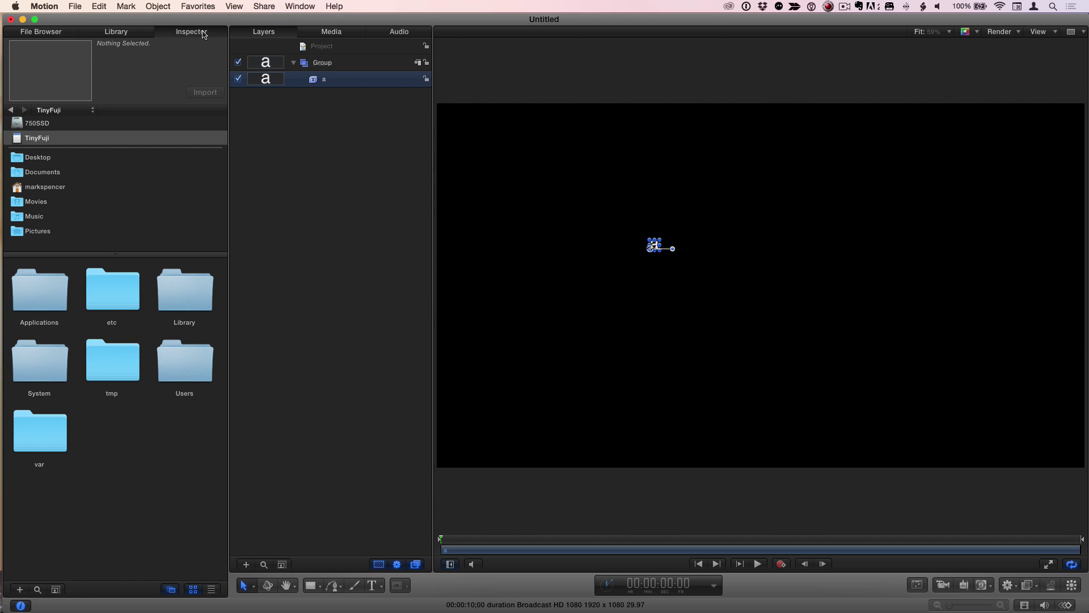
pyautogui.click(32, 123)
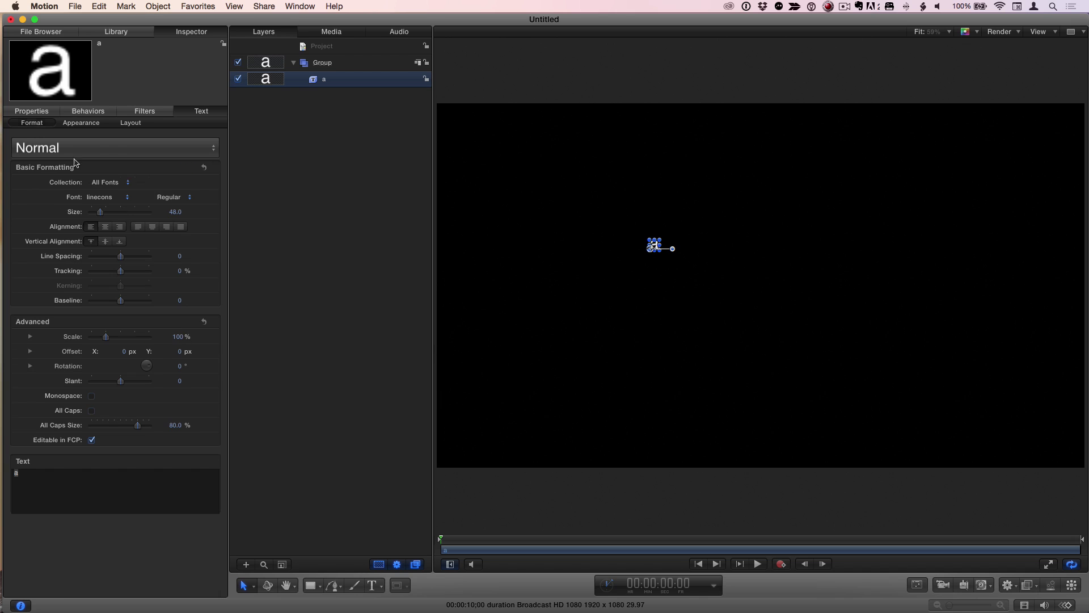
pyautogui.moveTo(100, 212); pyautogui.dragTo(138, 211)
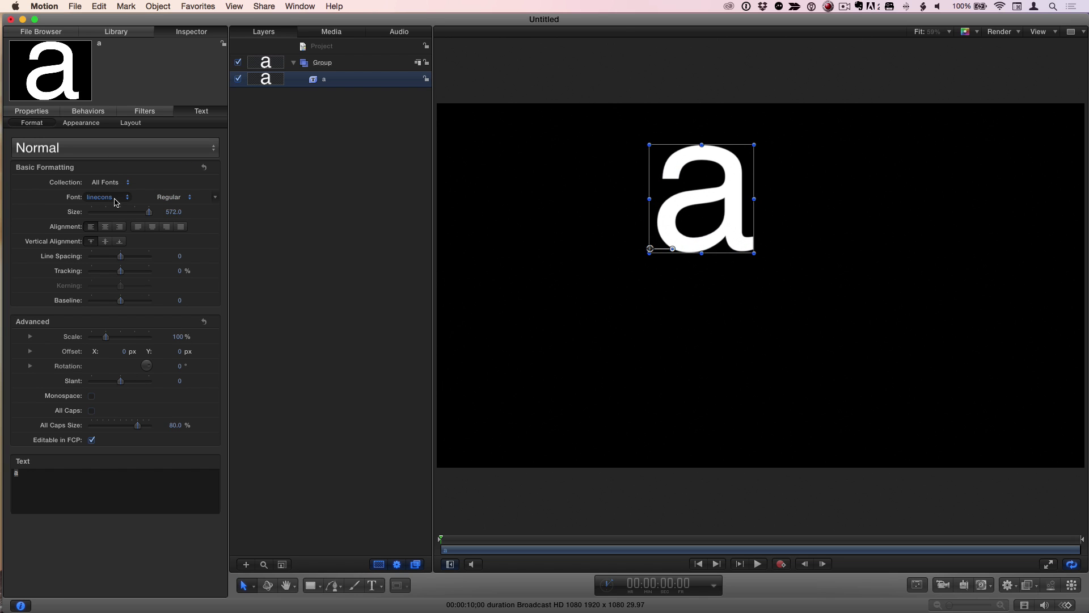
pyautogui.click(115, 202)
pyautogui.scroll(-10, 190, 347)
pyautogui.scroll(-8, 189, 349)
pyautogui.scroll(-8, 182, 357)
pyautogui.scroll(-10, 182, 356)
pyautogui.scroll(-10, 182, 356)
pyautogui.scroll(-3, 182, 356)
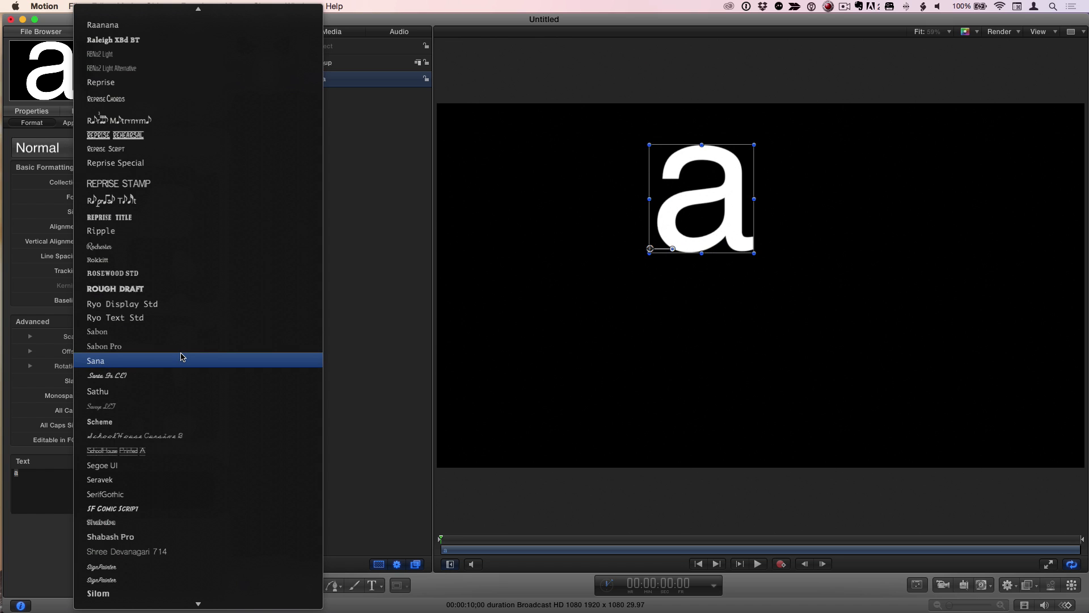
pyautogui.click(159, 231)
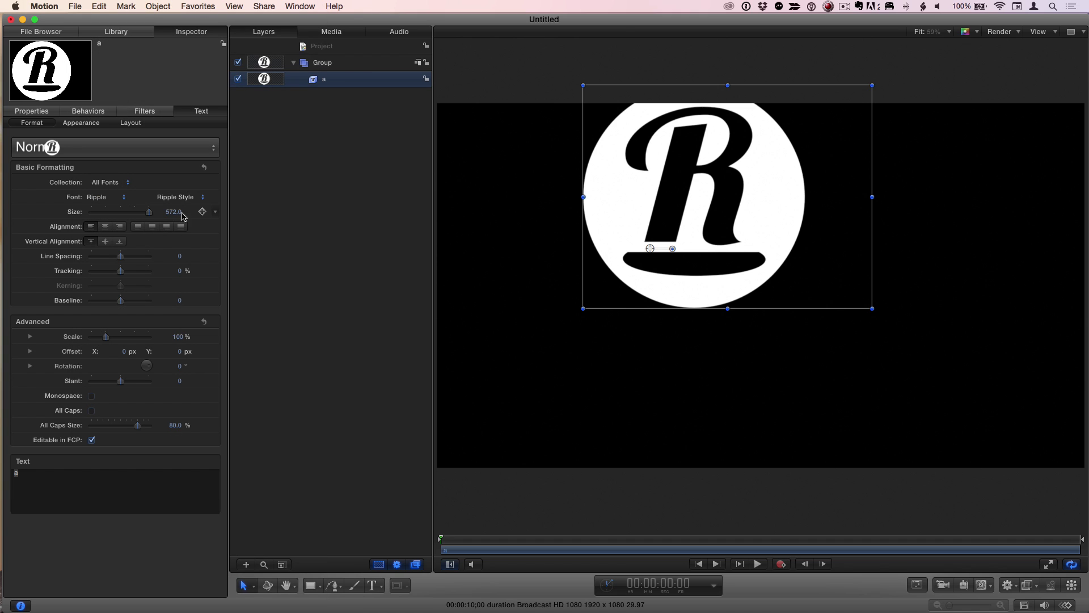
# Enlarge the Ripple R logo to size 738 and show its Appearance settings
pyautogui.moveTo(173, 215); pyautogui.dragTo(677, 299)
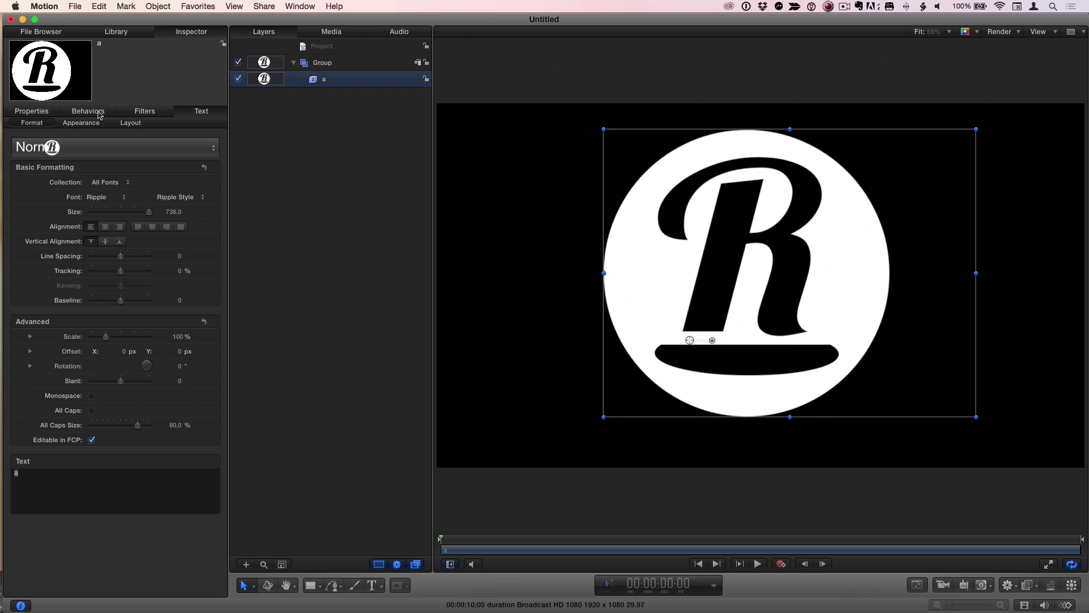
pyautogui.click(75, 122)
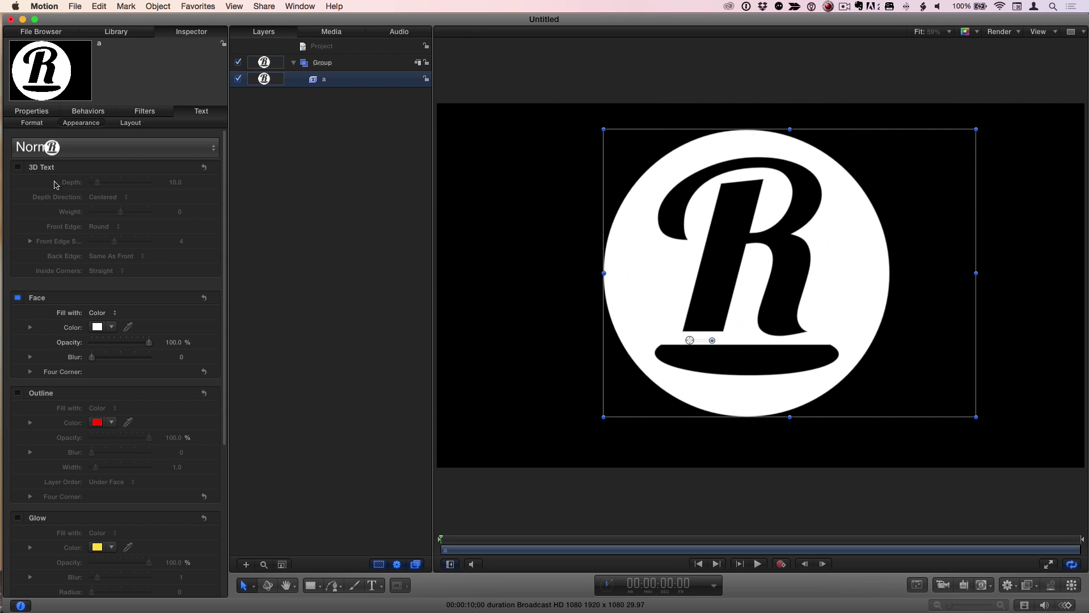
# Extrude the R logo as 3D text at depth 43 in Brushed Circular metal, and add a camera
pyautogui.click(17, 168)
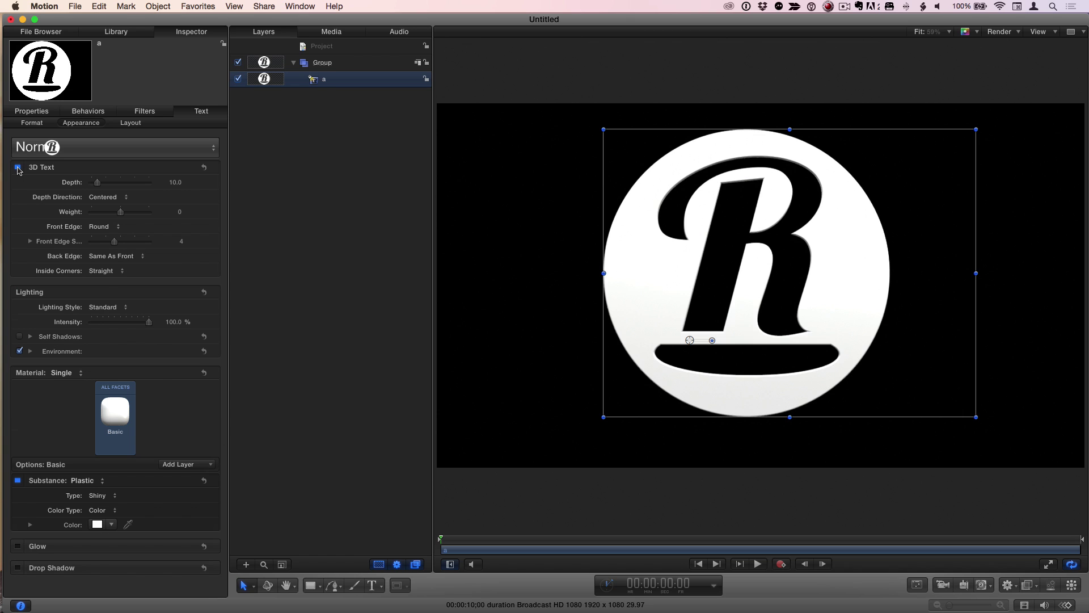
pyautogui.moveTo(105, 181); pyautogui.dragTo(125, 185)
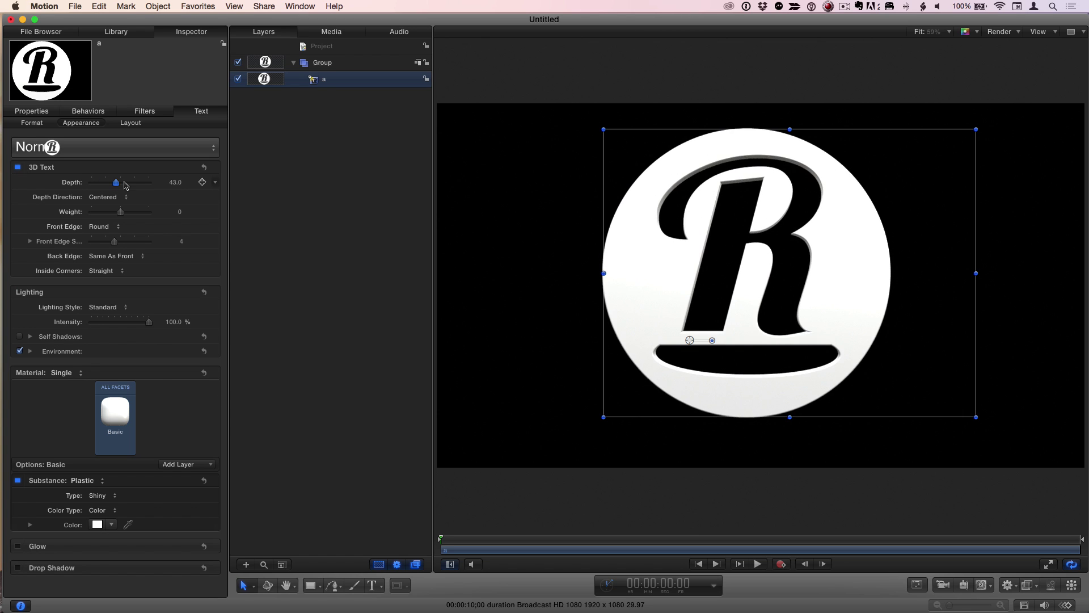
pyautogui.click(116, 413)
pyautogui.moveTo(173, 482)
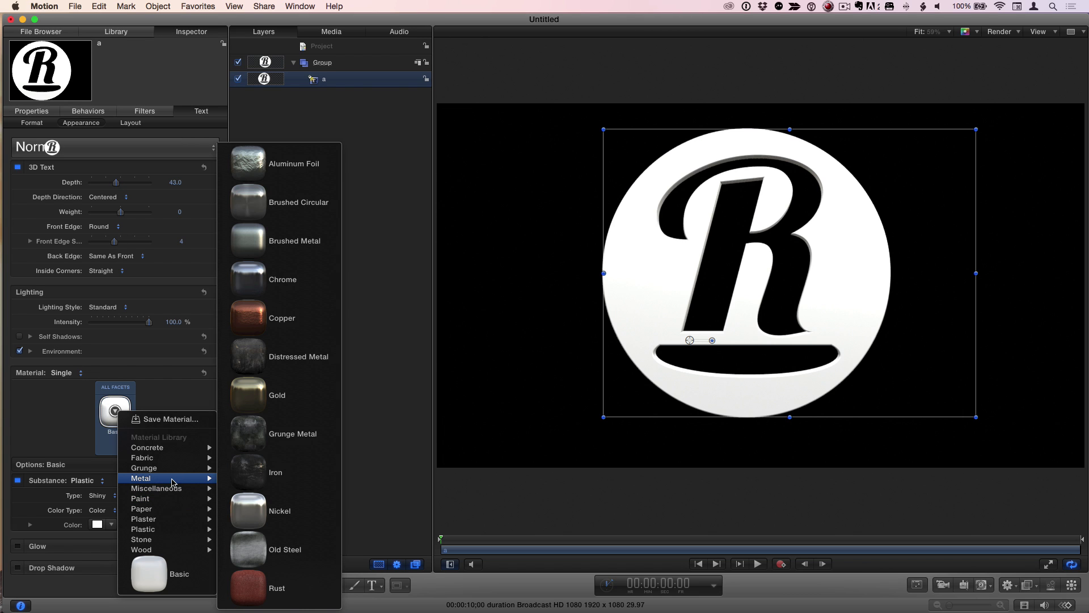
pyautogui.click(282, 216)
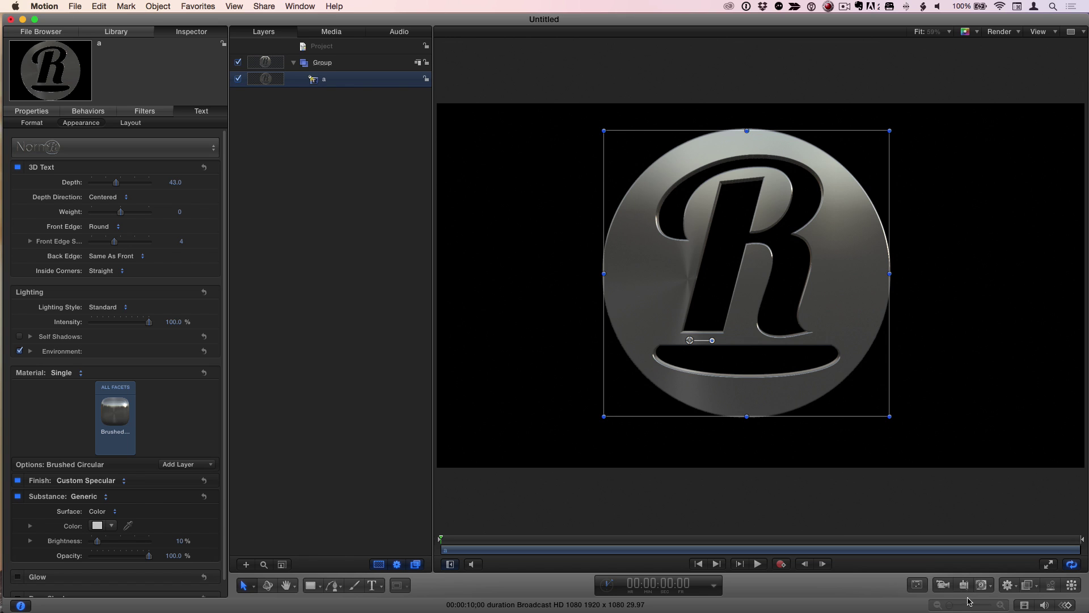
pyautogui.click(943, 585)
# Switch the group to 3D, deselect everything, and orbit the camera to tilt the R logo
pyautogui.click(640, 92)
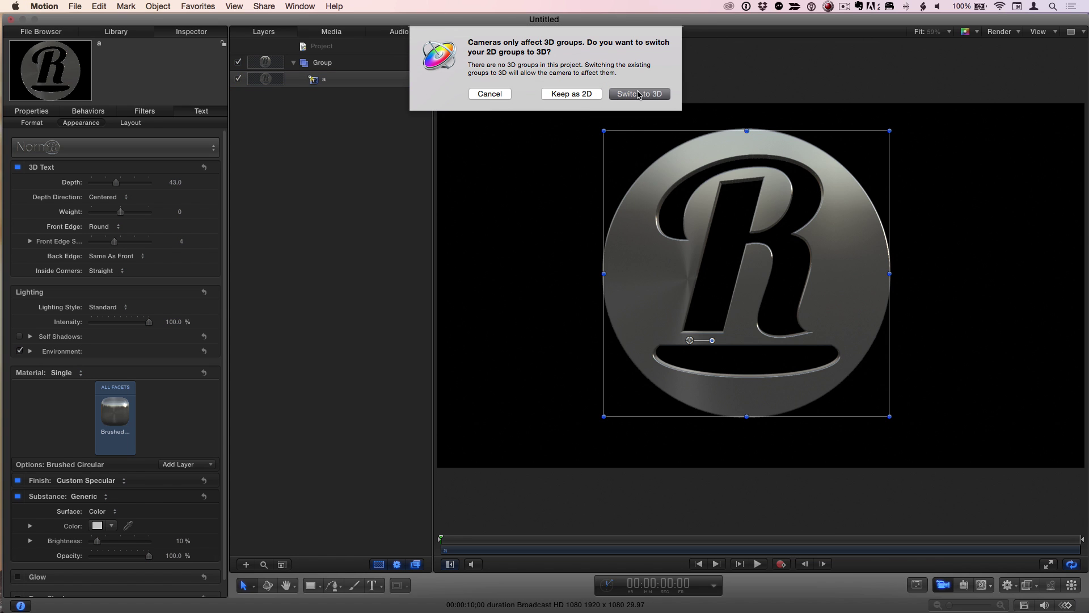
pyautogui.click(343, 110)
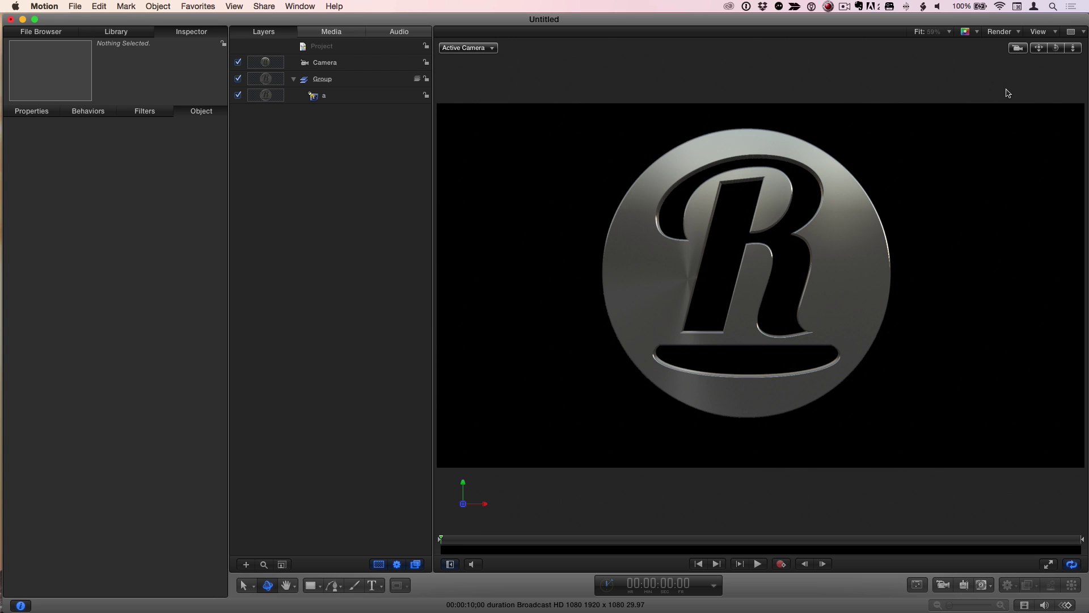
pyautogui.moveTo(1061, 49); pyautogui.dragTo(494, 50)
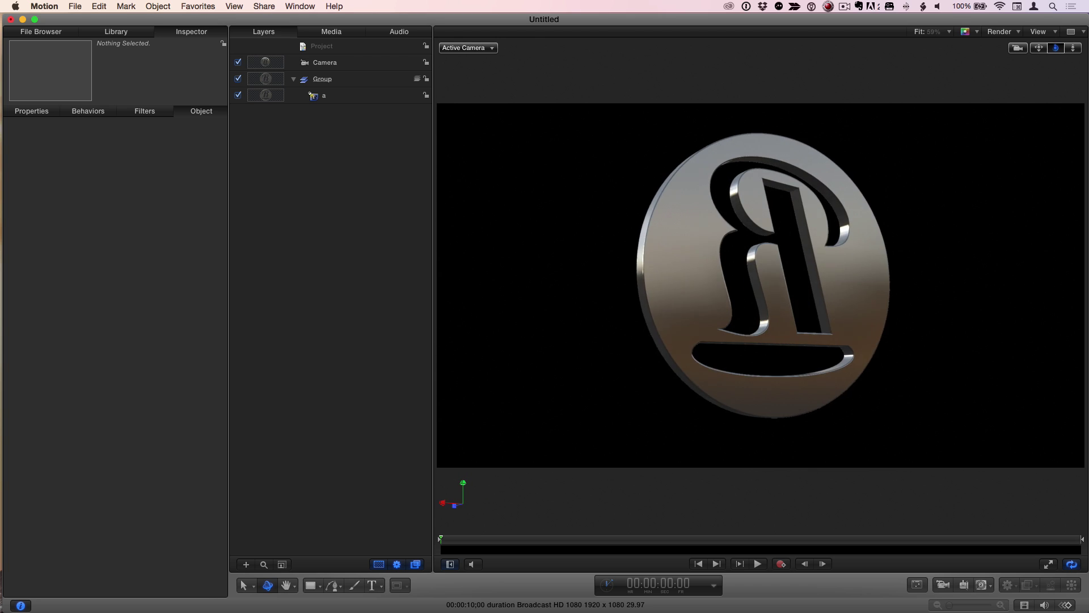